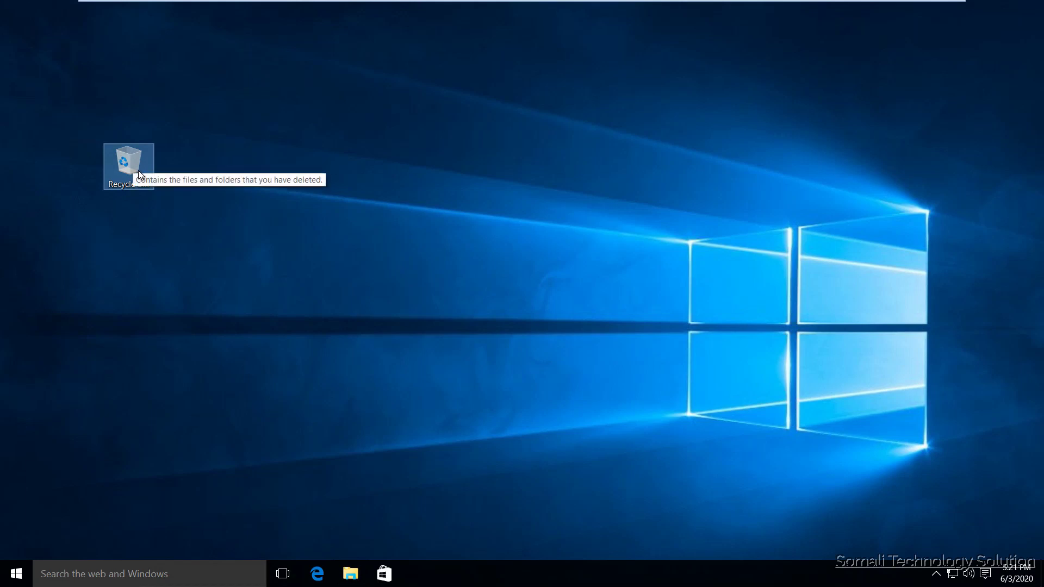
# Move the Recycle Bin icon to the left edge of the desktop.
pyautogui.moveTo(138, 171); pyautogui.dragTo(73, 107)
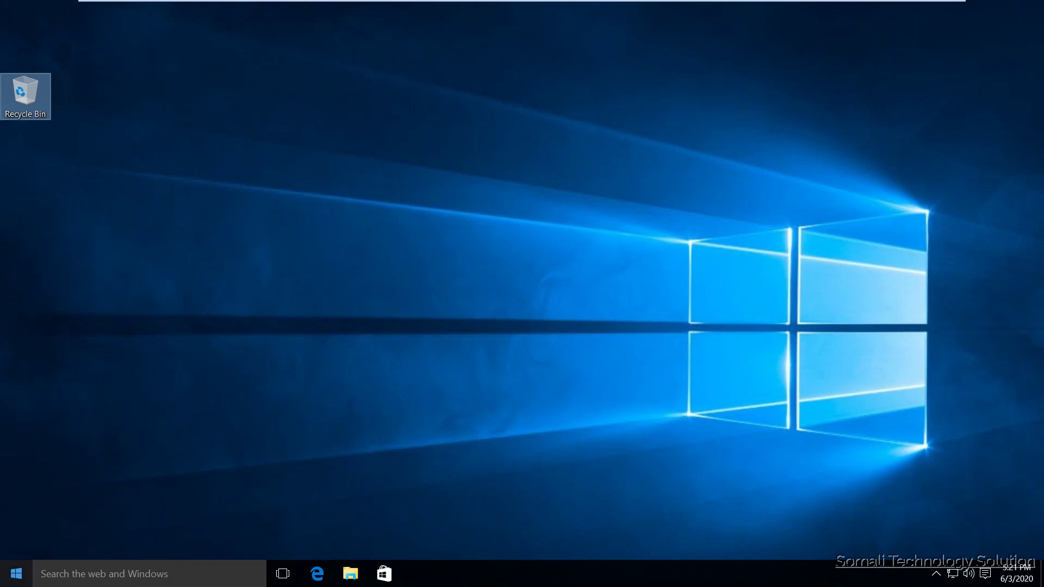
# Open the Start menu and view the user account options and the power options without choosing any.
pyautogui.click(16, 580)
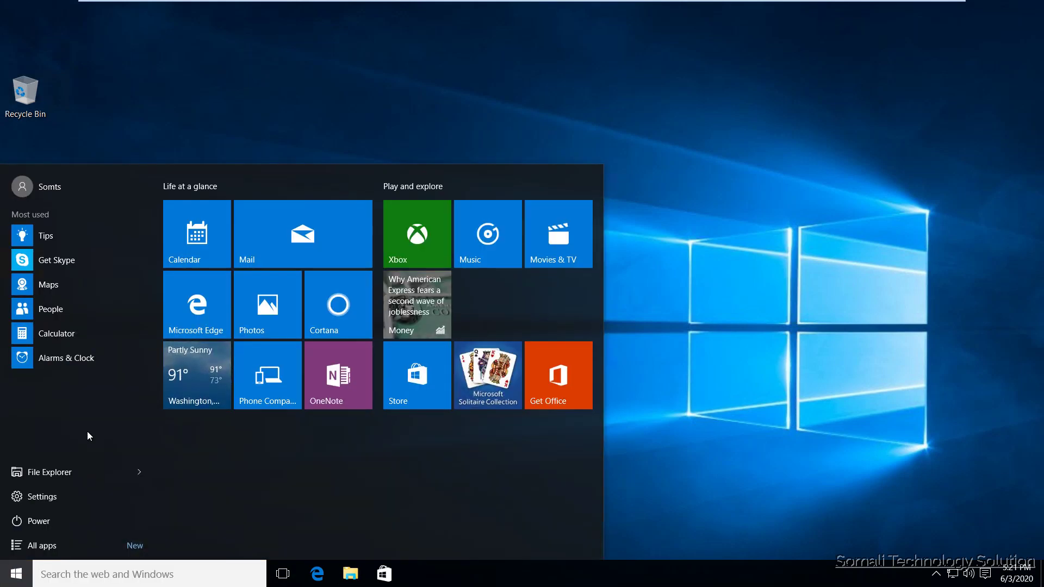
pyautogui.click(44, 190)
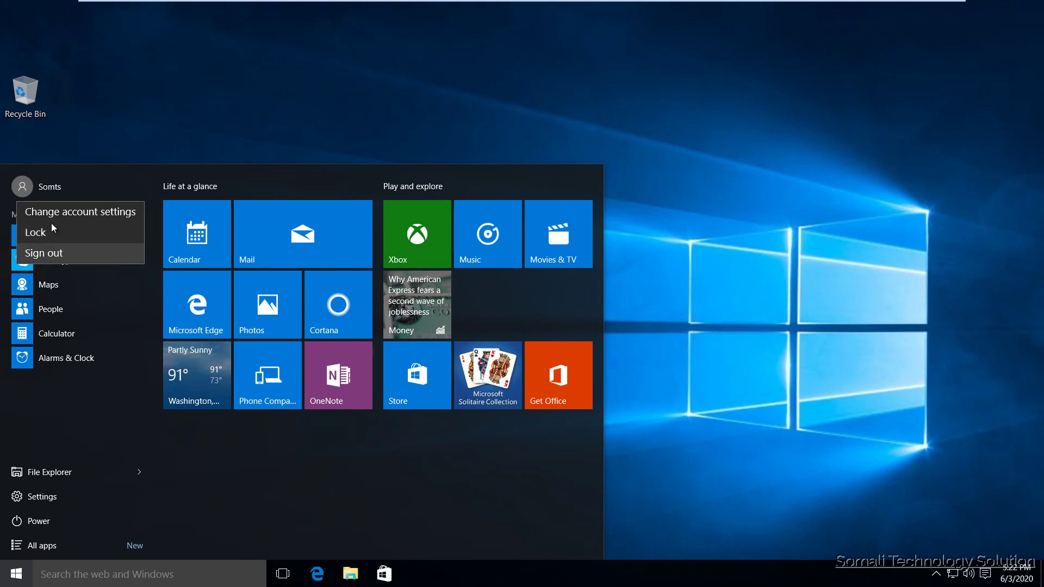
pyautogui.click(79, 178)
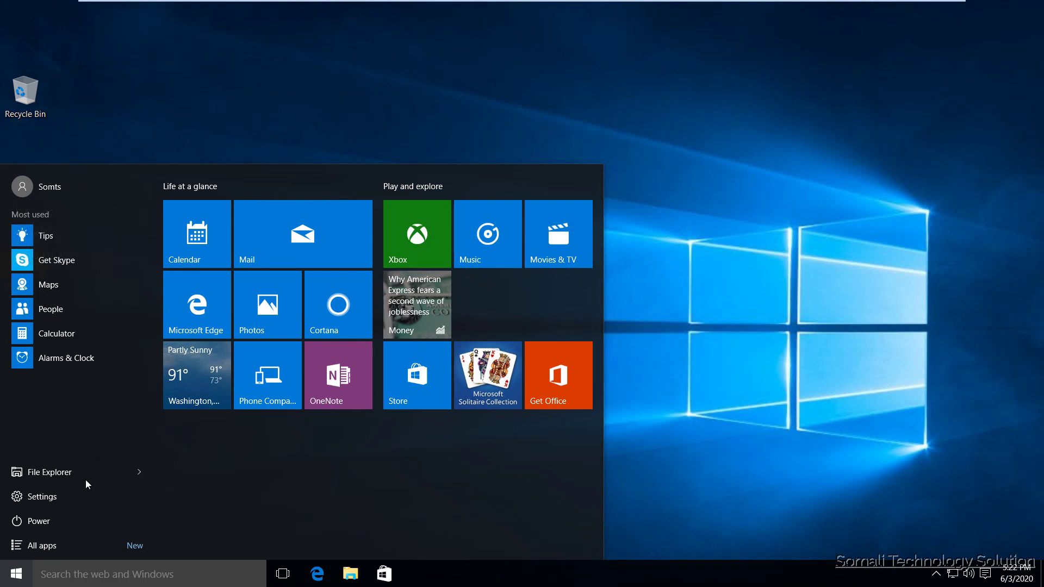
pyautogui.click(39, 521)
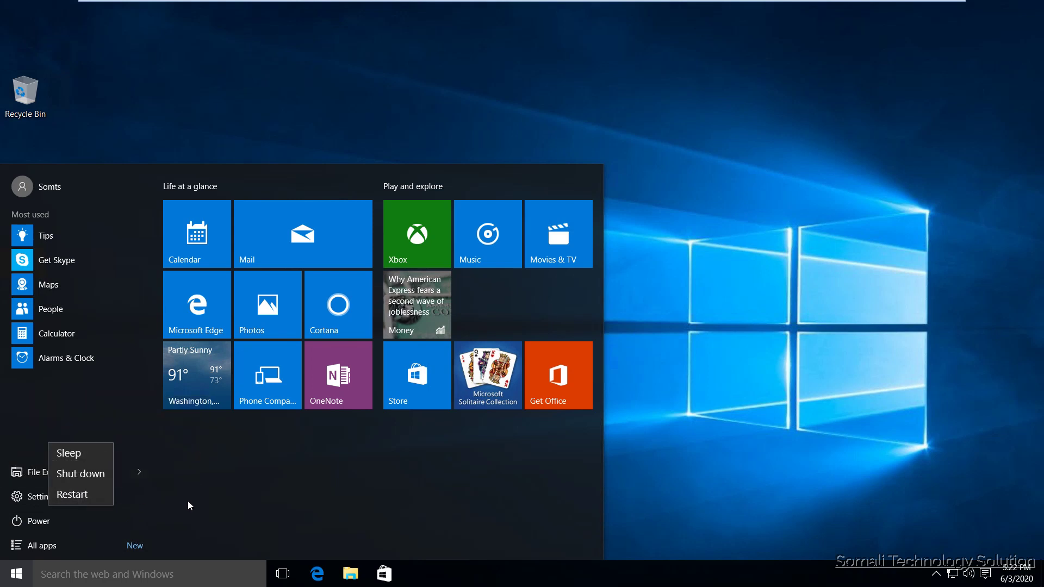
pyautogui.click(167, 510)
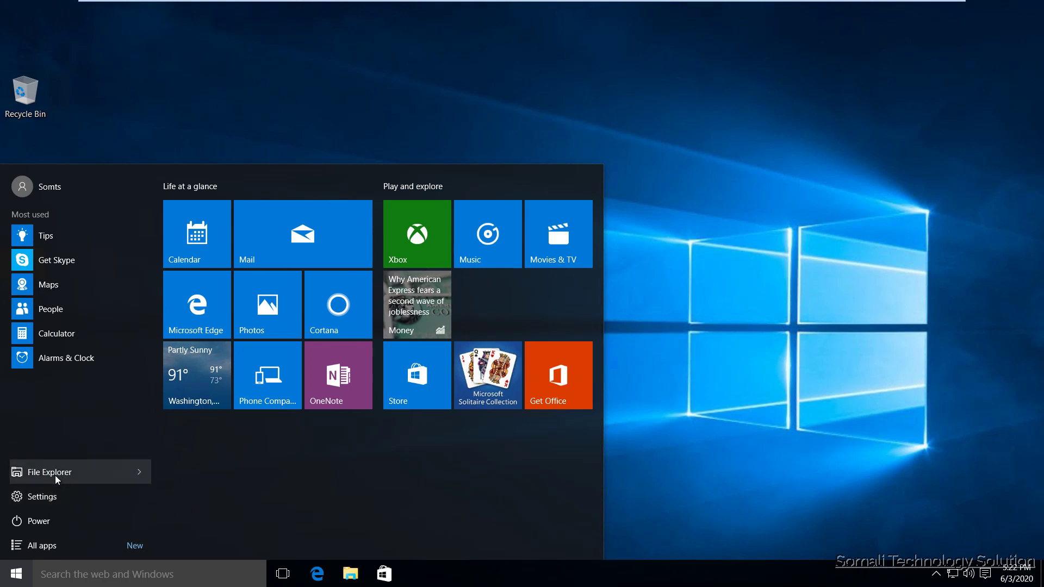
# Open File Explorer, close and reopen it, and view the folders and drives in This PC.
pyautogui.click(91, 471)
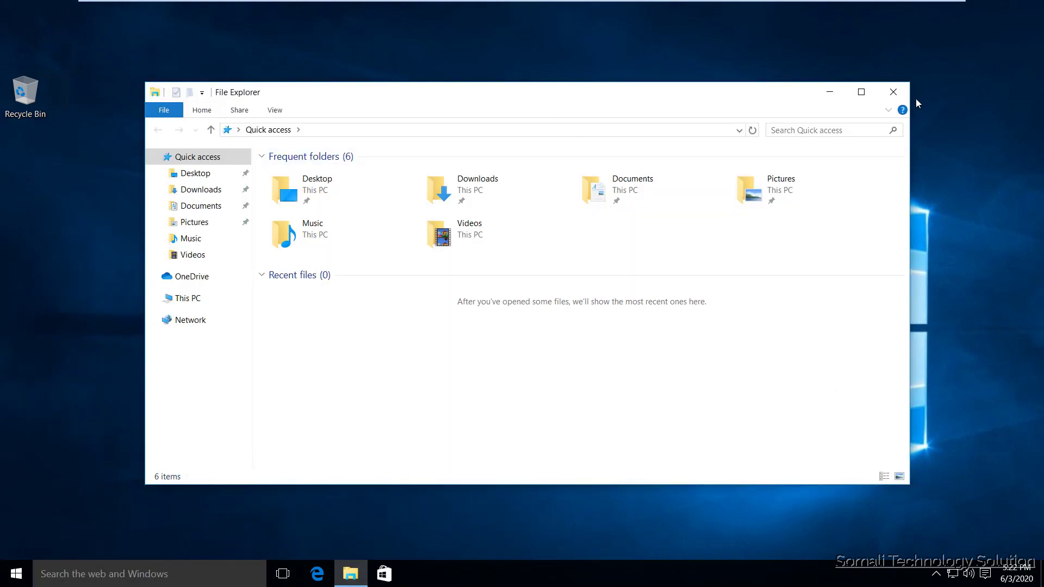
pyautogui.click(894, 93)
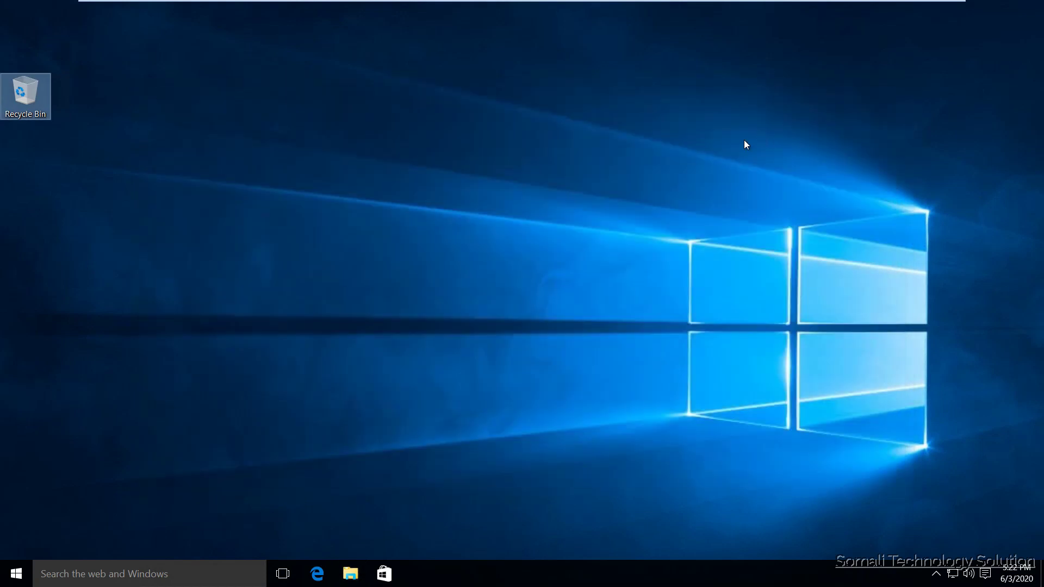
pyautogui.click(356, 578)
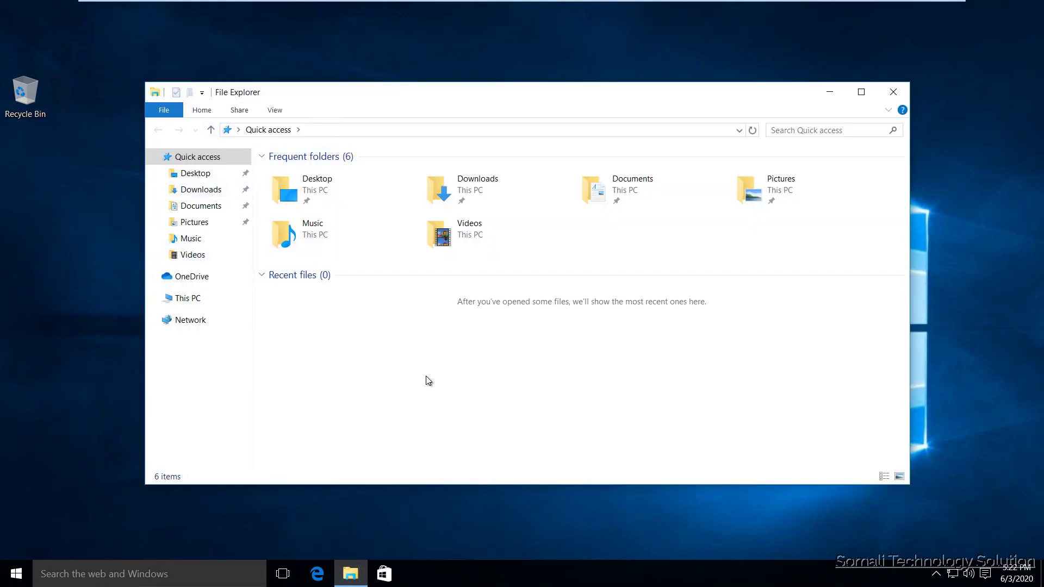
pyautogui.click(189, 303)
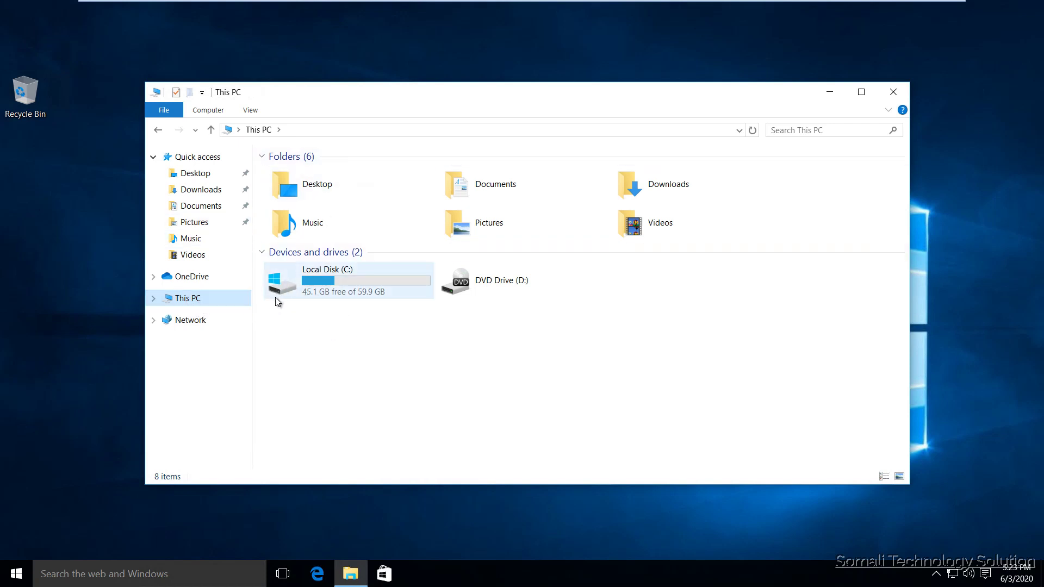
pyautogui.moveTo(333, 277)
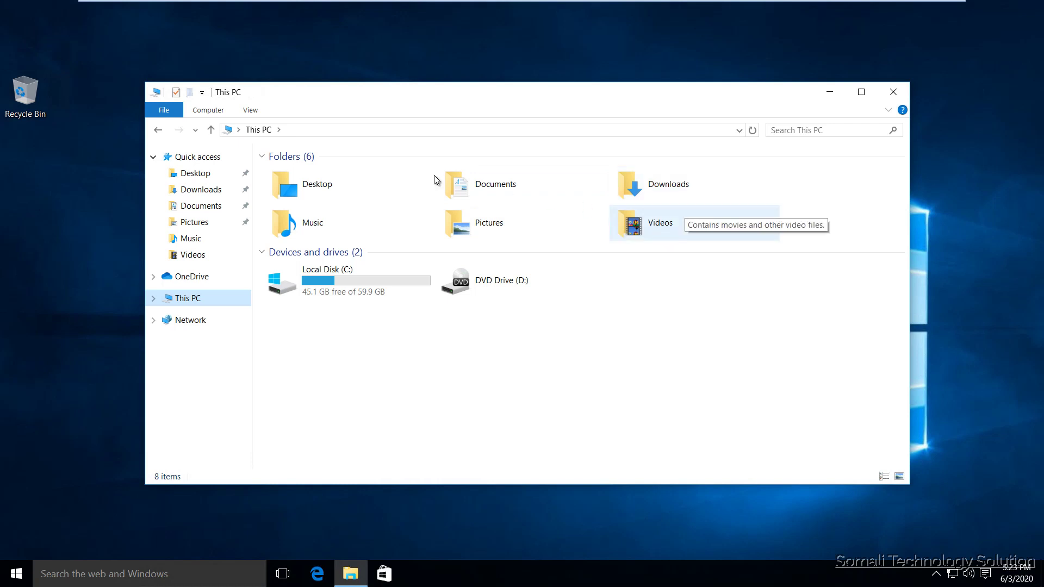
# Browse the folder tree of This PC through Local Disk (C:), Users and Public in a widened navigation pane, and close File Explorer.
pyautogui.click(154, 299)
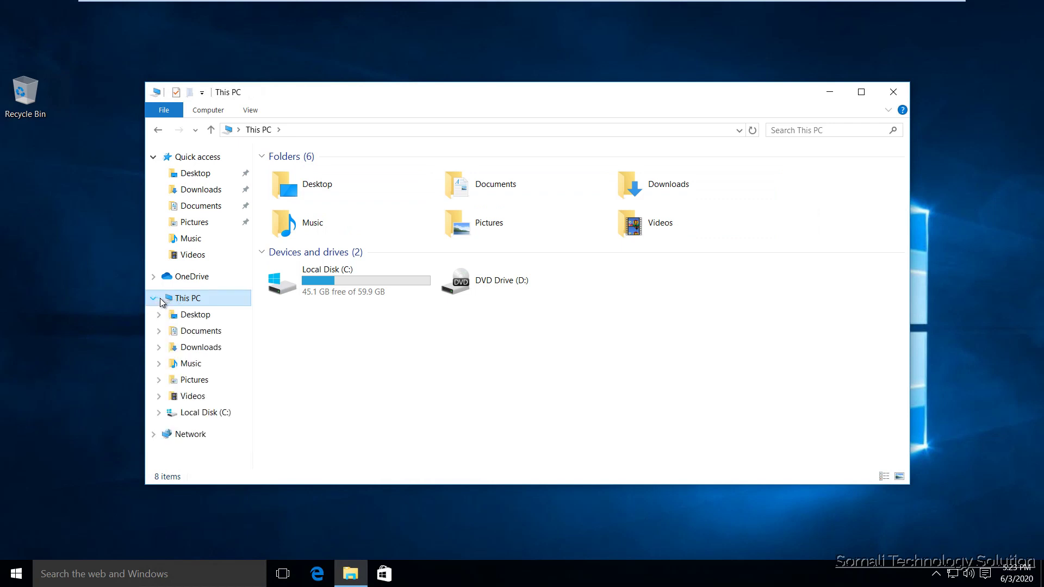
pyautogui.click(159, 412)
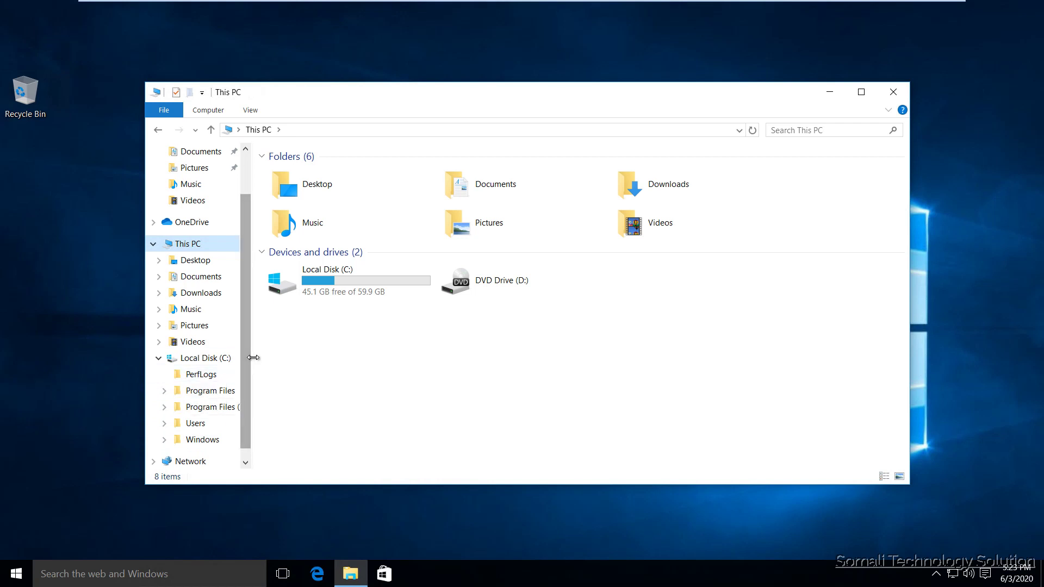
pyautogui.moveTo(251, 359); pyautogui.dragTo(317, 360)
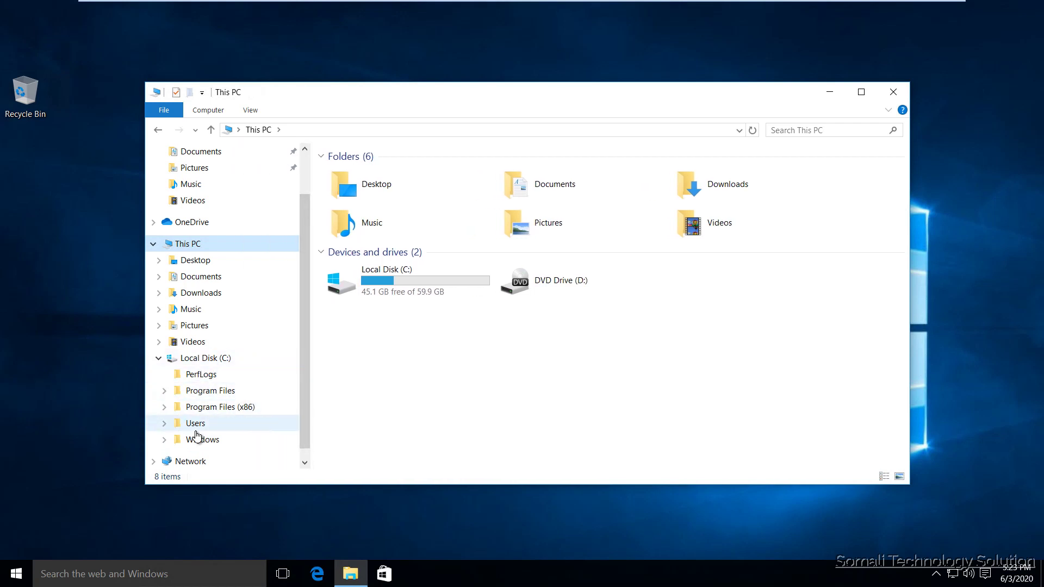
pyautogui.click(165, 425)
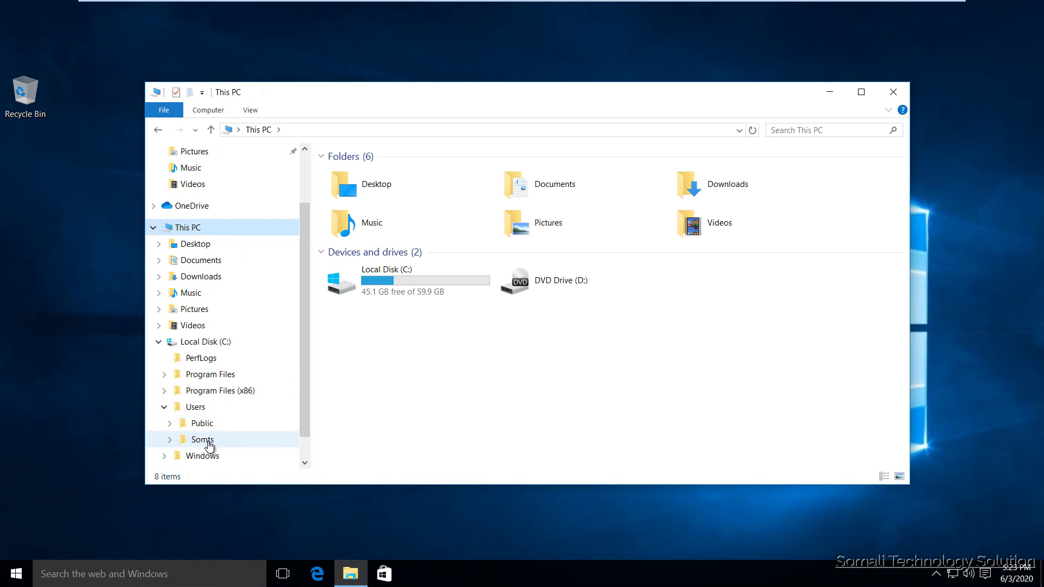
pyautogui.click(171, 423)
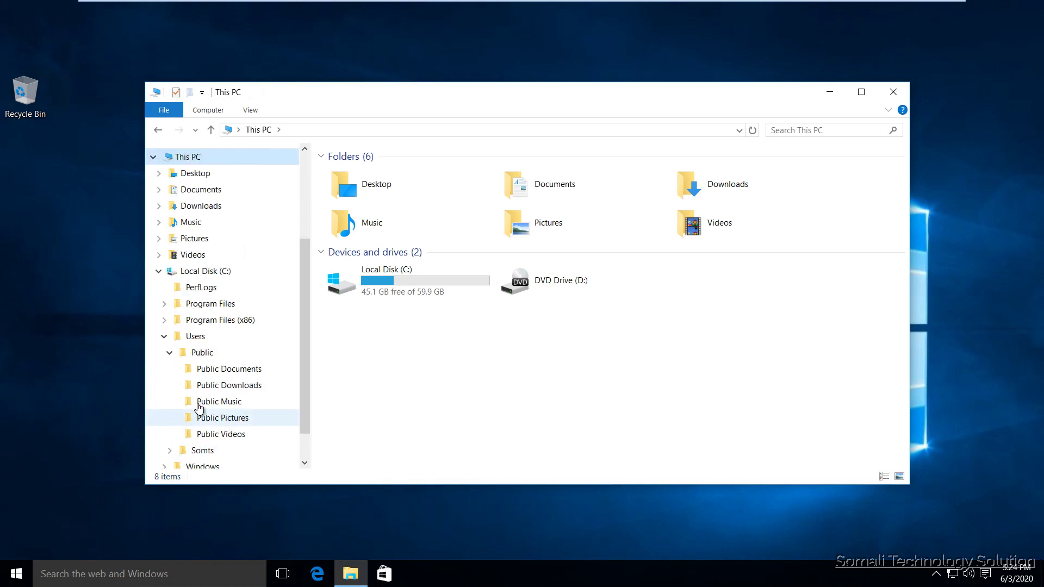
pyautogui.click(170, 352)
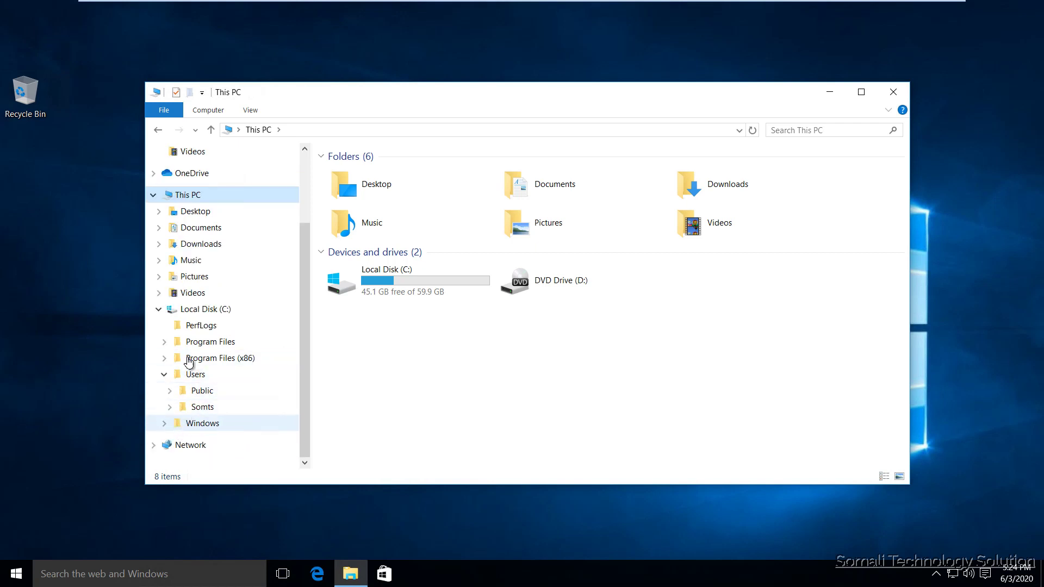
pyautogui.click(891, 91)
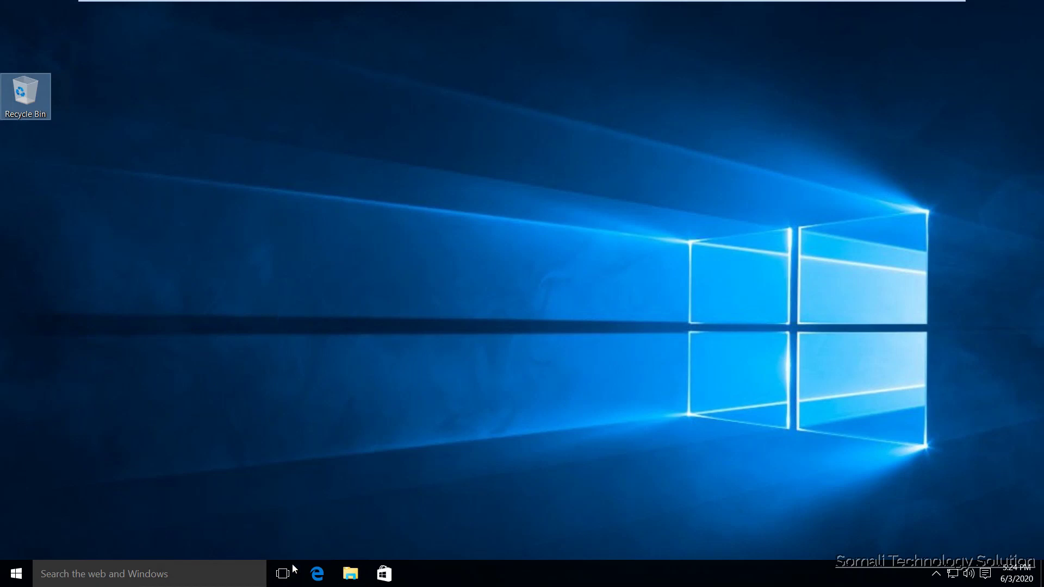
# Open the About page in the System settings.
pyautogui.click(16, 573)
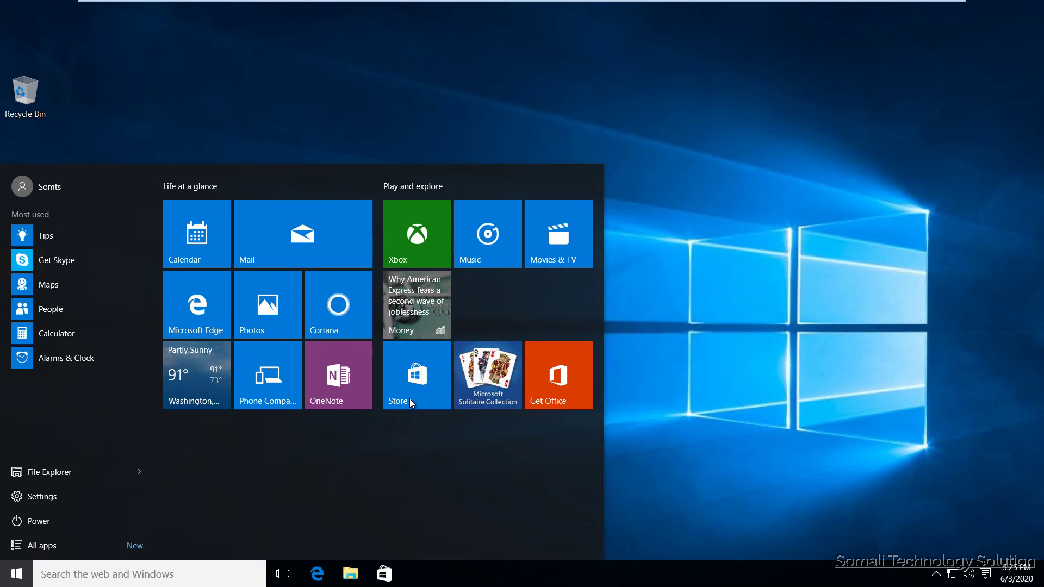
pyautogui.click(42, 501)
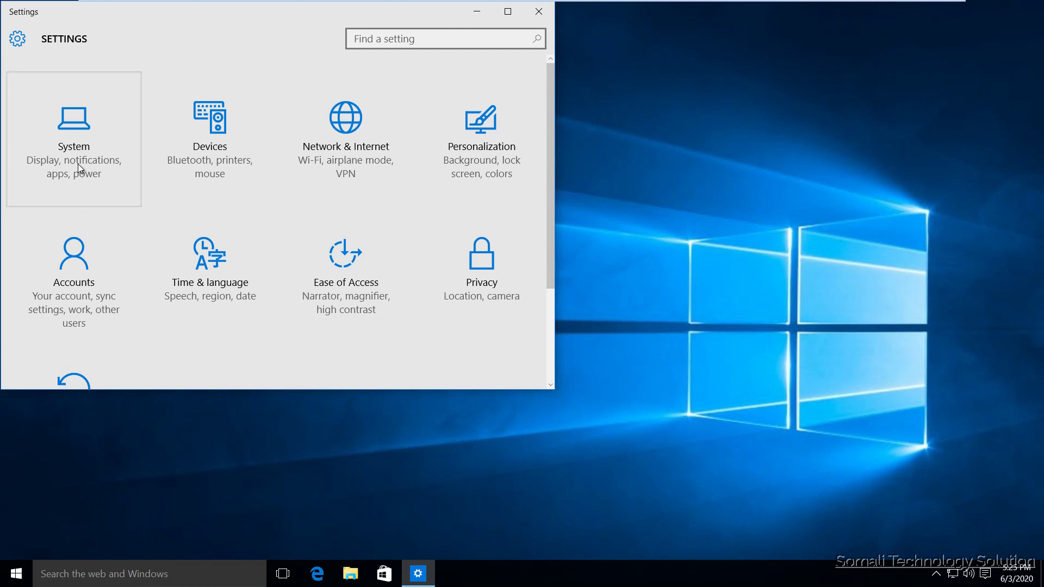
pyautogui.click(85, 142)
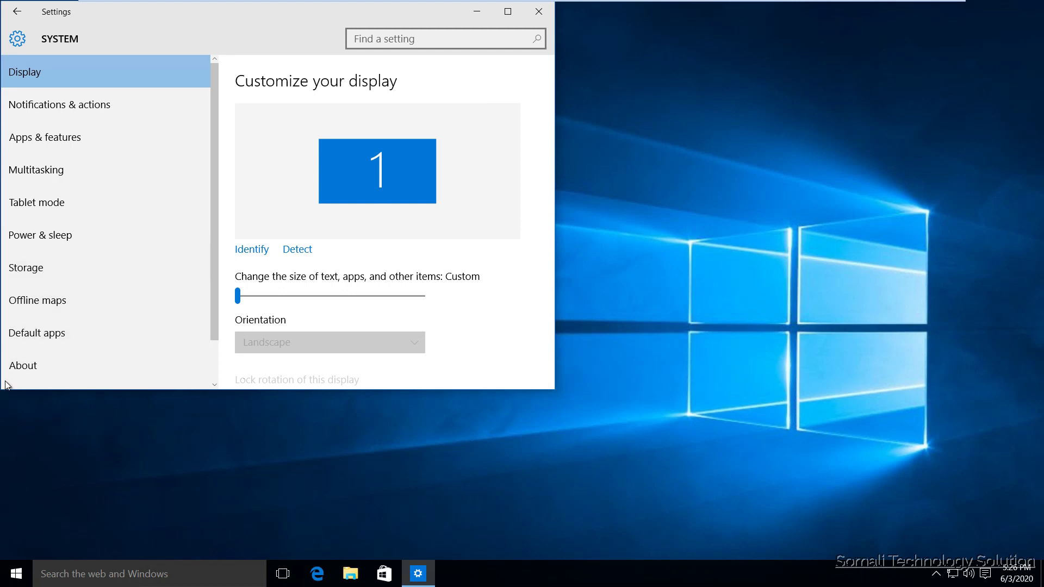
pyautogui.click(24, 371)
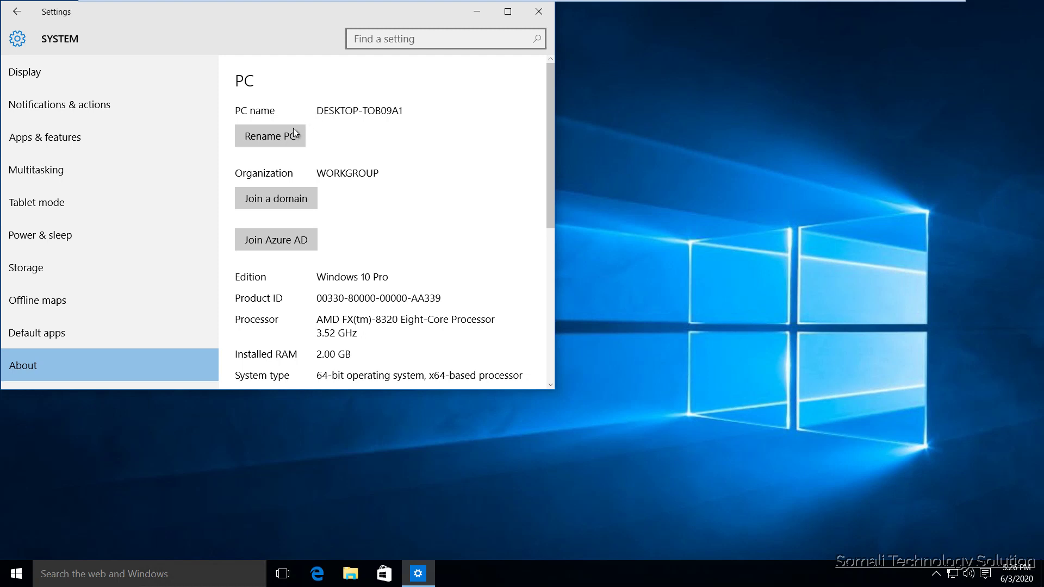
# View the Rename your PC dialog, cancel it, and examine the PC specifications and related settings on the About page.
pyautogui.click(260, 139)
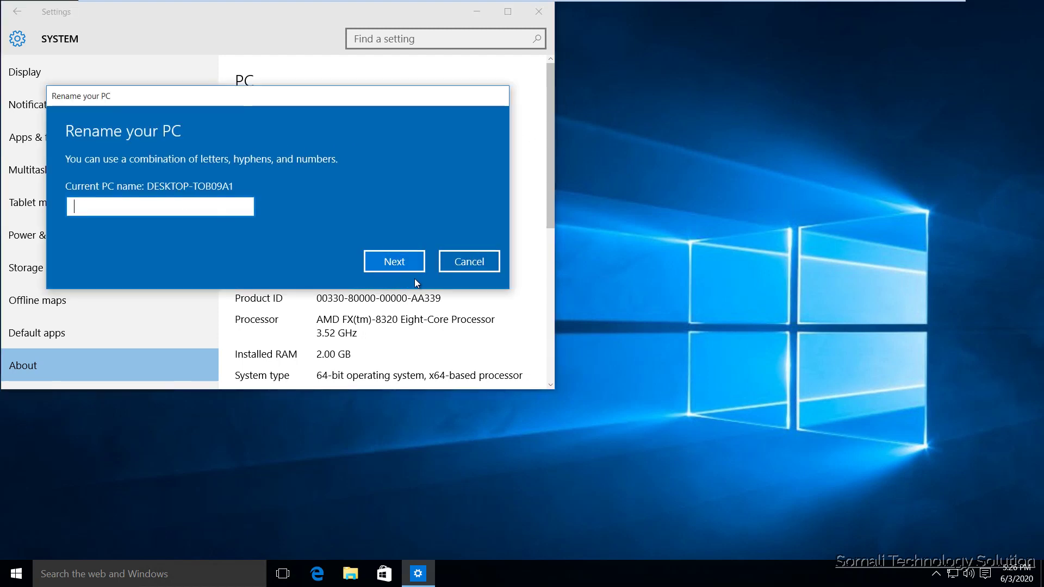
pyautogui.click(455, 265)
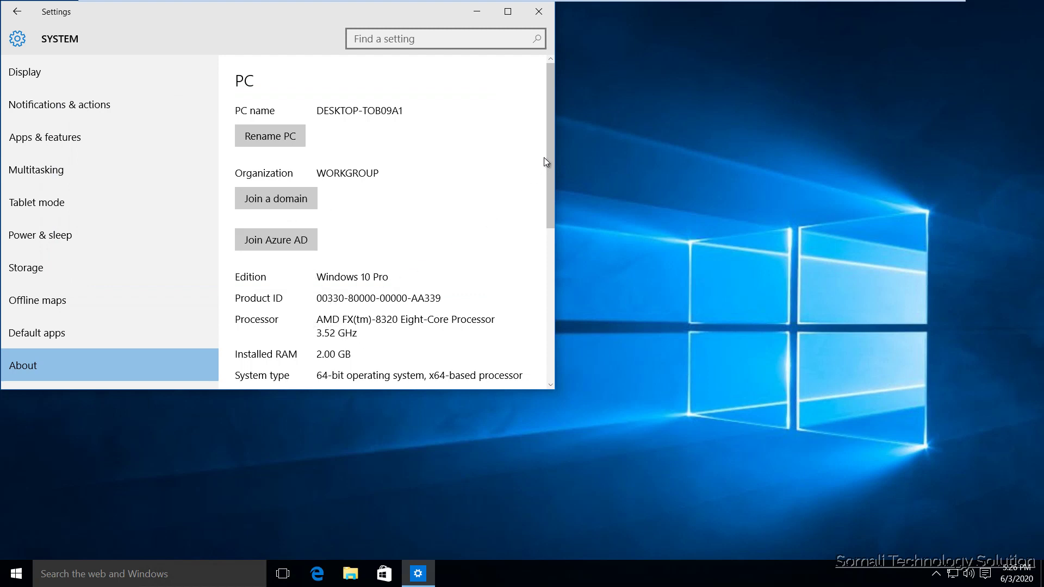
pyautogui.moveTo(550, 161); pyautogui.dragTo(550, 205)
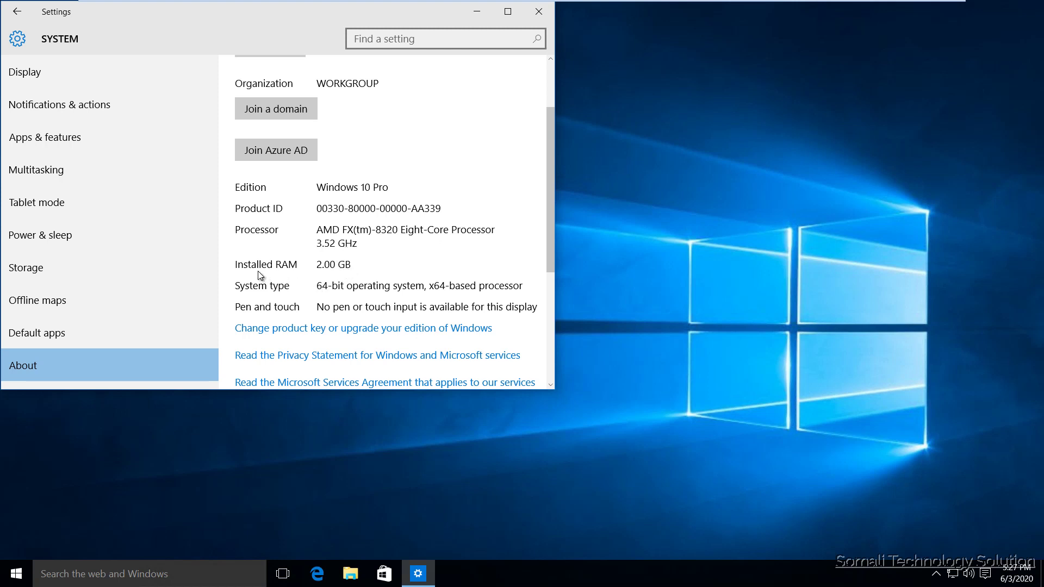
pyautogui.moveTo(552, 224); pyautogui.dragTo(553, 240)
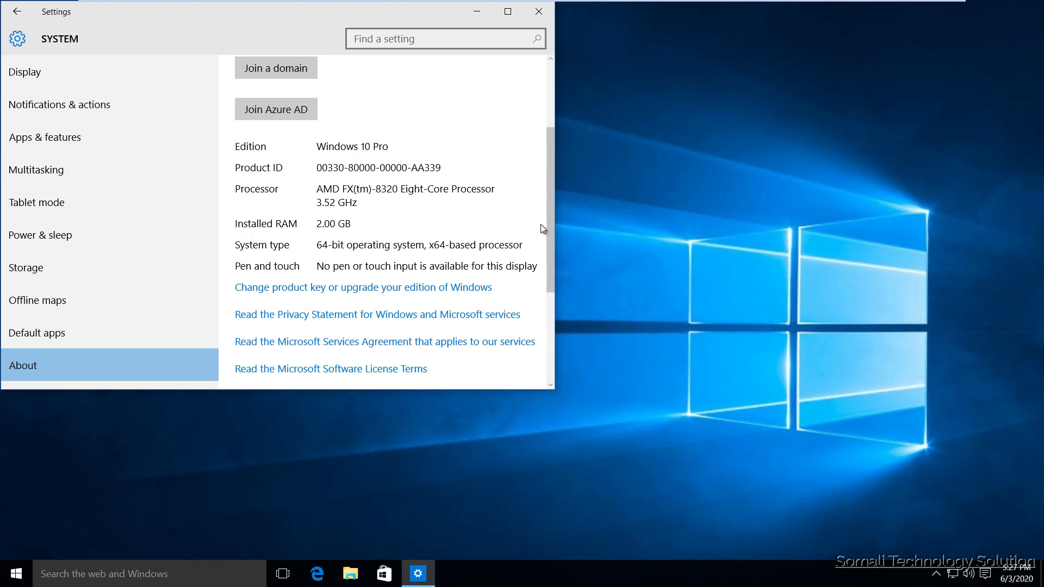
pyautogui.moveTo(549, 250); pyautogui.dragTo(546, 324)
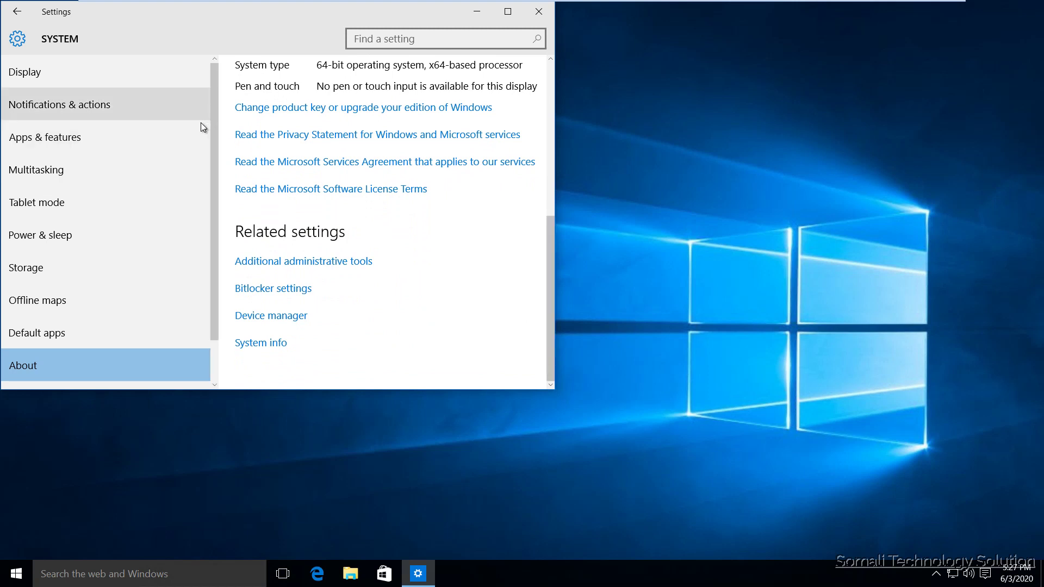
# Review the drive usage and the default save locations on the Storage page of the System settings.
pyautogui.click(52, 263)
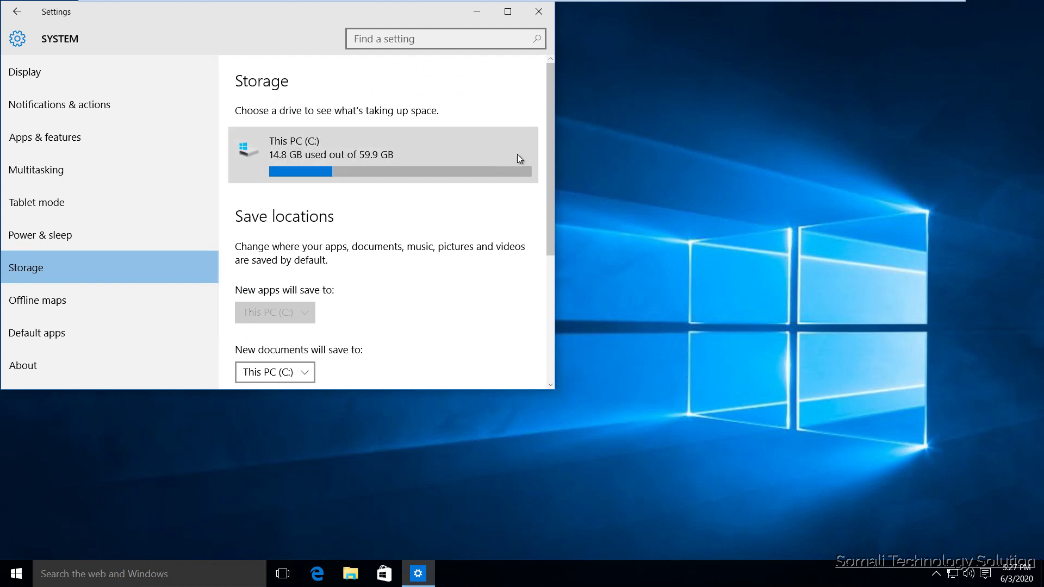
pyautogui.scroll(-1, 546, 169)
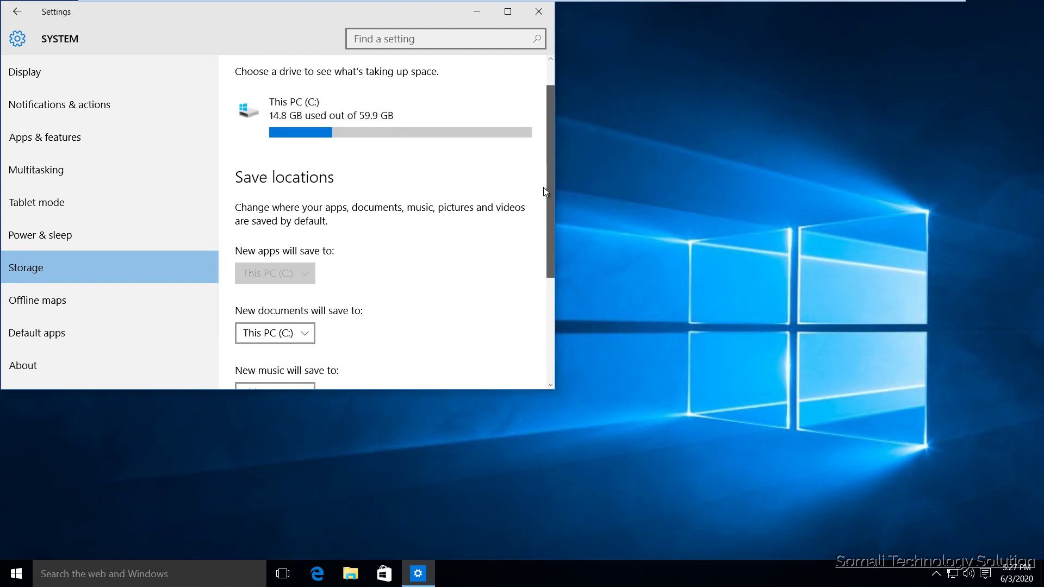
pyautogui.scroll(-1, 544, 185)
pyautogui.scroll(2, 543, 158)
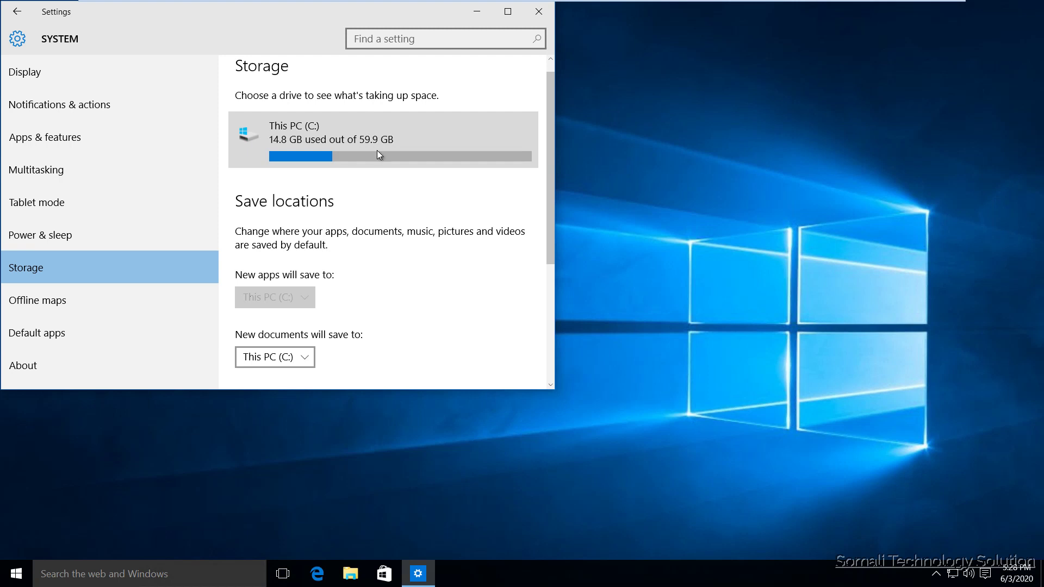
pyautogui.scroll(-5, 399, 277)
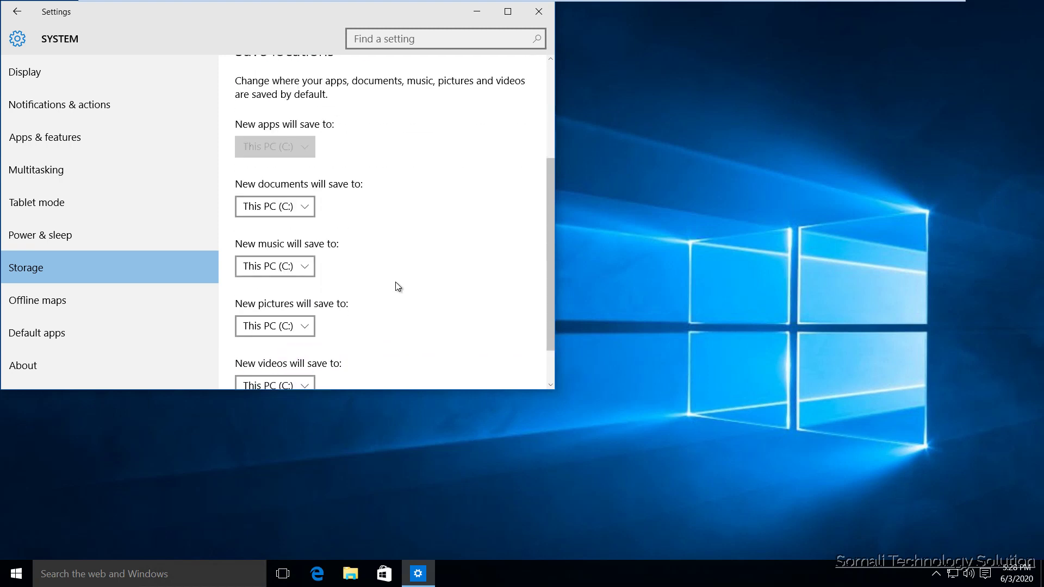
pyautogui.scroll(-2, 401, 284)
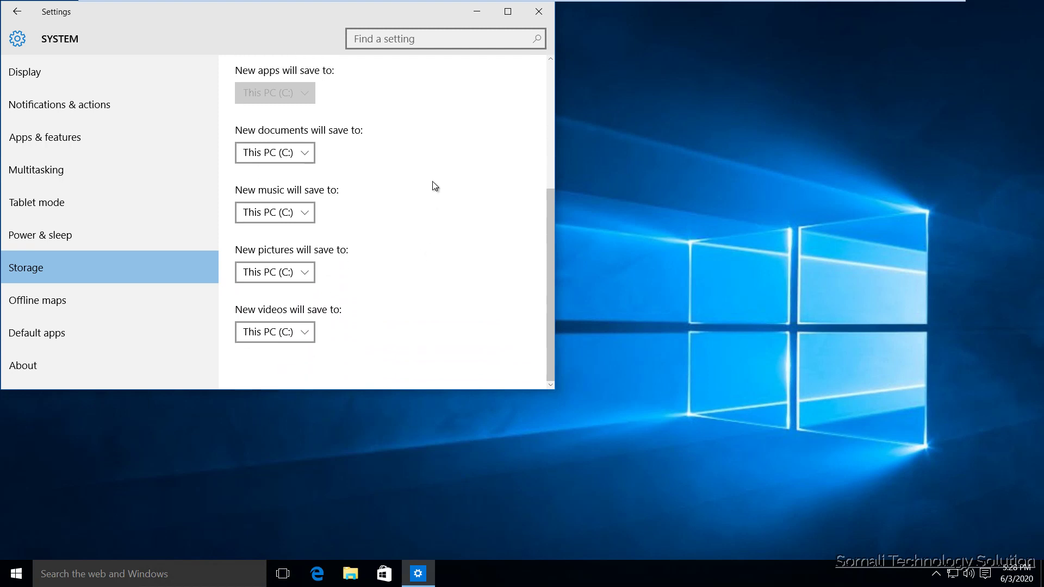
# Return to the Settings overview and open the Location page of the Privacy settings.
pyautogui.click(15, 15)
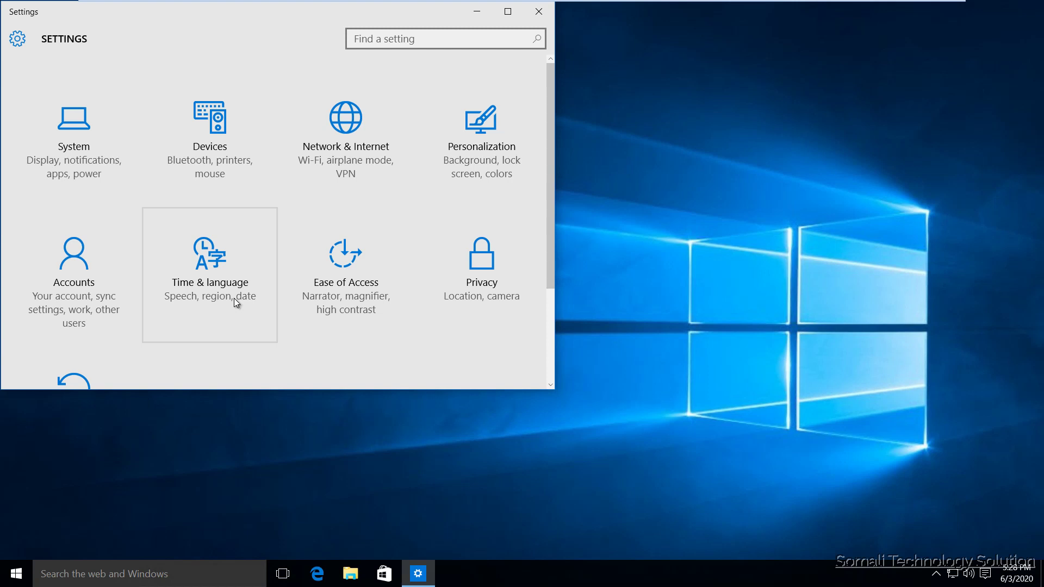
pyautogui.click(479, 271)
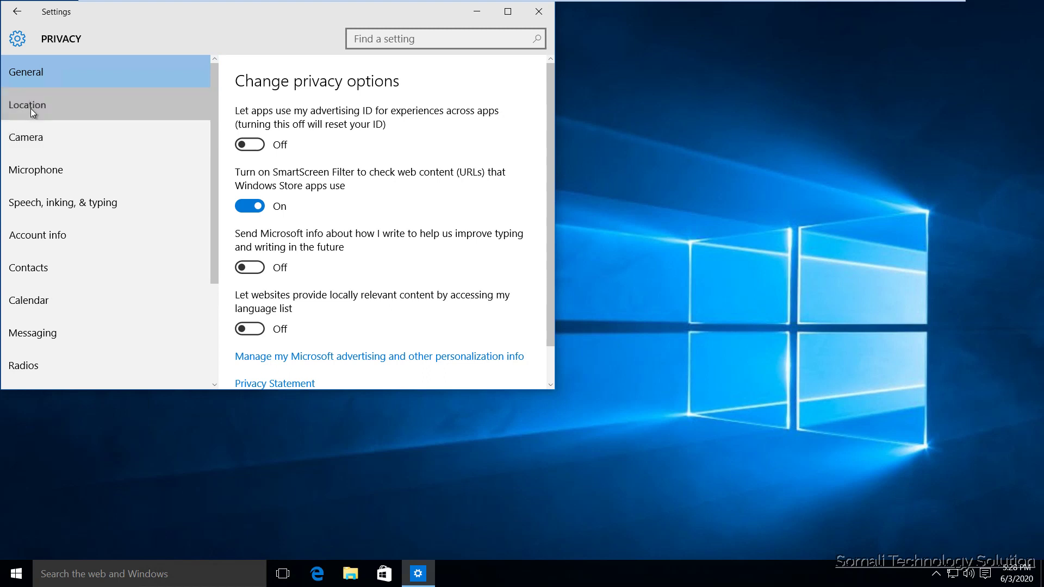
pyautogui.click(96, 112)
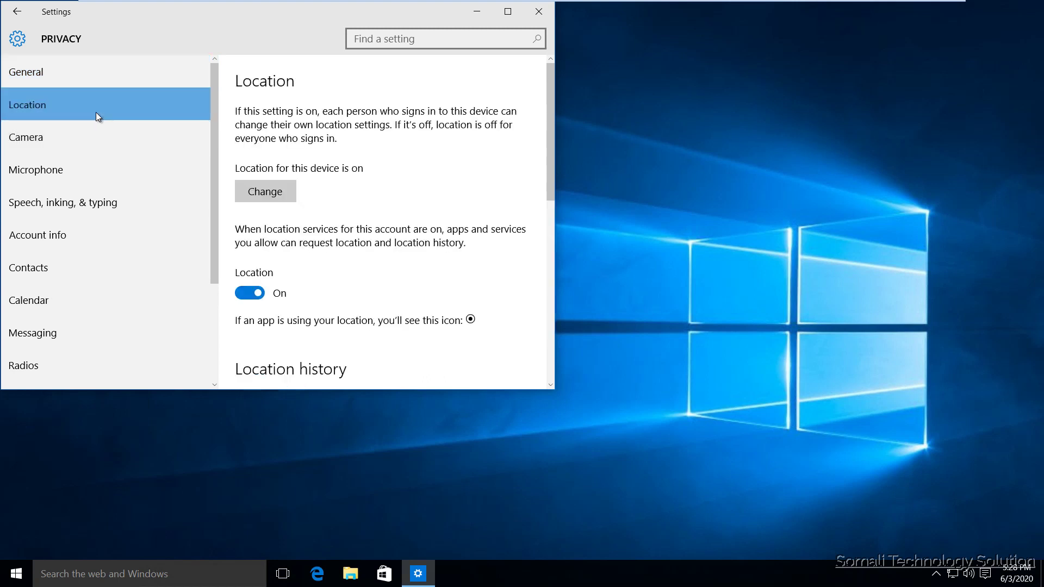
# Turn off location for this account and stop apps from using the camera in the Privacy settings.
pyautogui.click(240, 292)
pyautogui.scroll(-3, 261, 290)
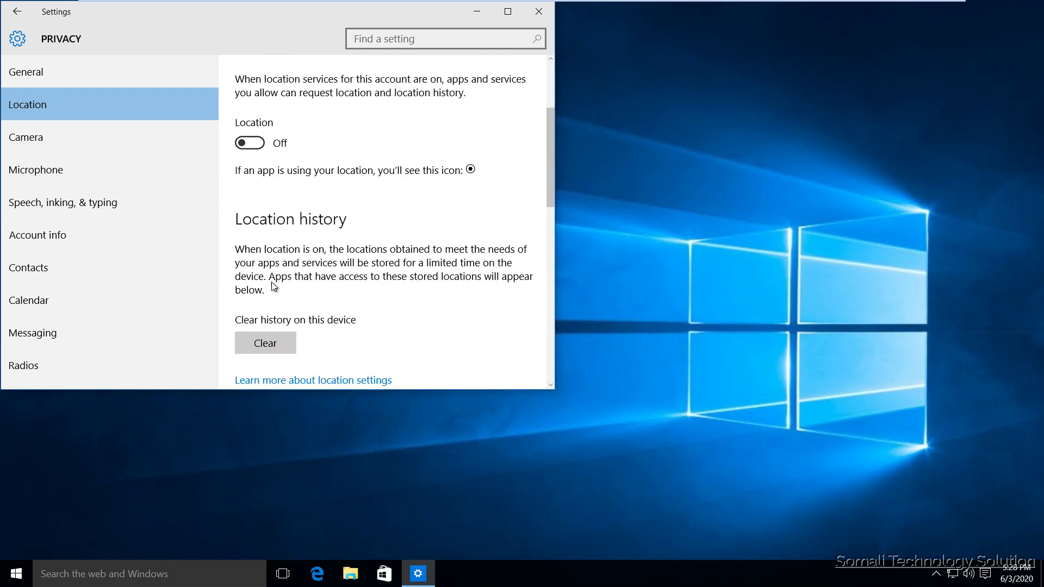
pyautogui.scroll(-2, 278, 290)
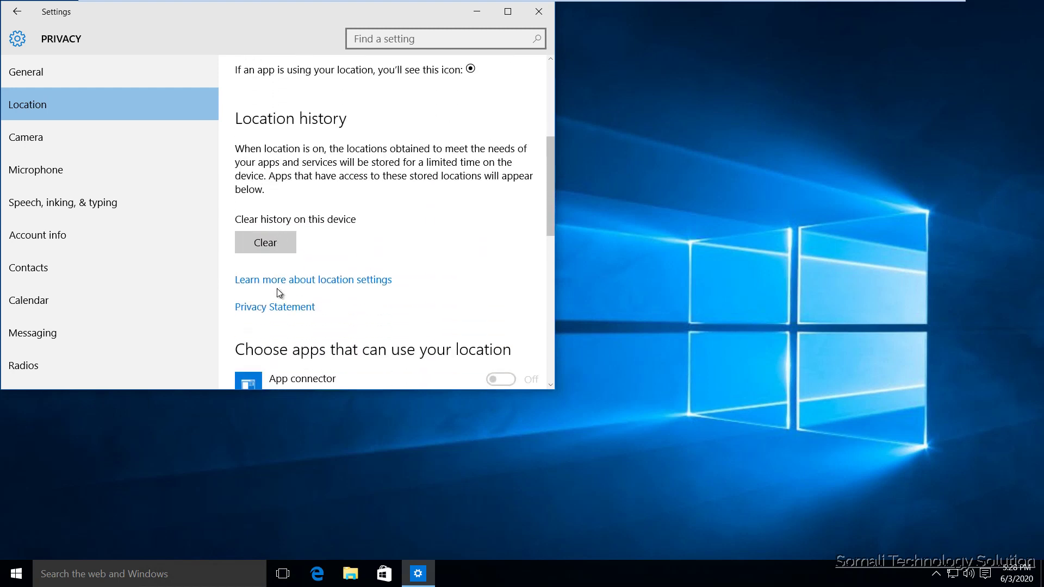
pyautogui.click(47, 138)
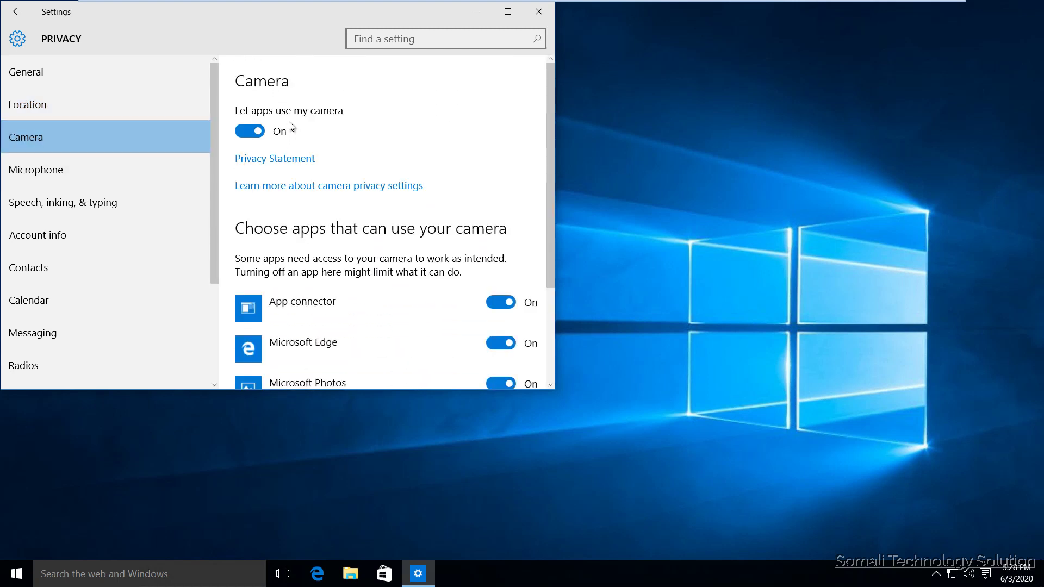
pyautogui.click(247, 131)
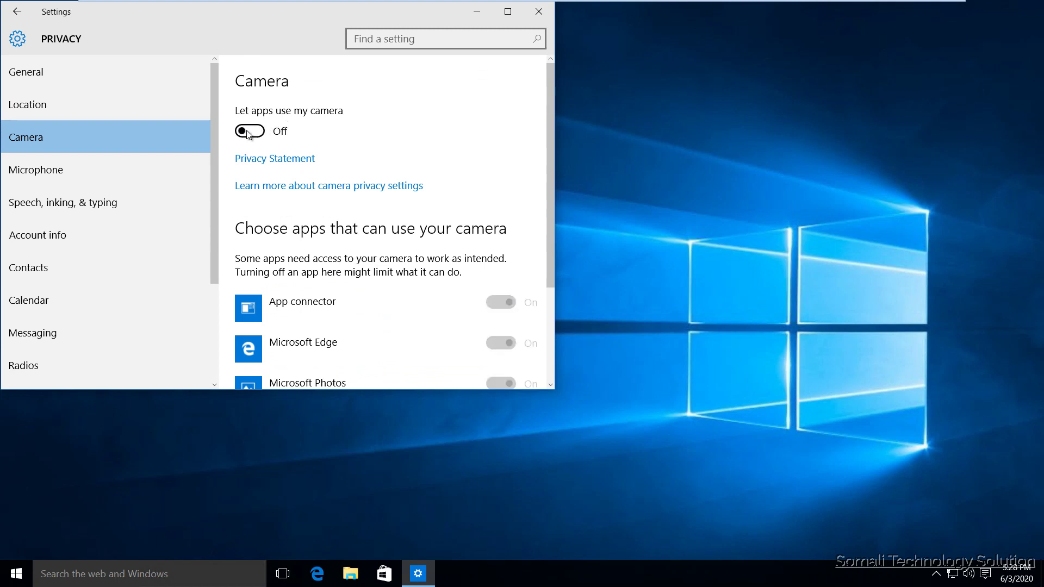
# From the Settings overview, search the settings for "remote" and open the System result.
pyautogui.click(18, 12)
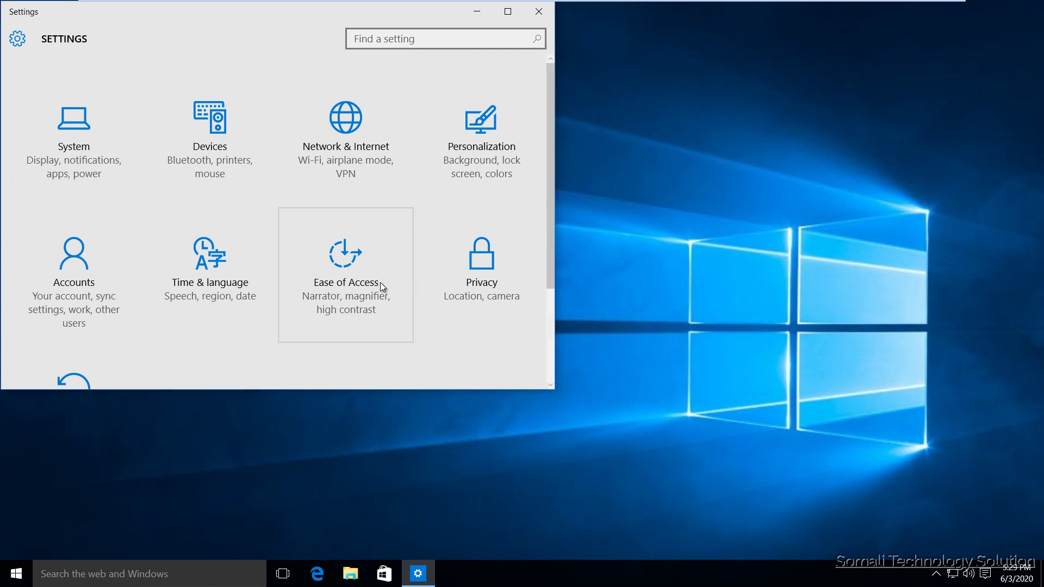
pyautogui.scroll(-3, 461, 331)
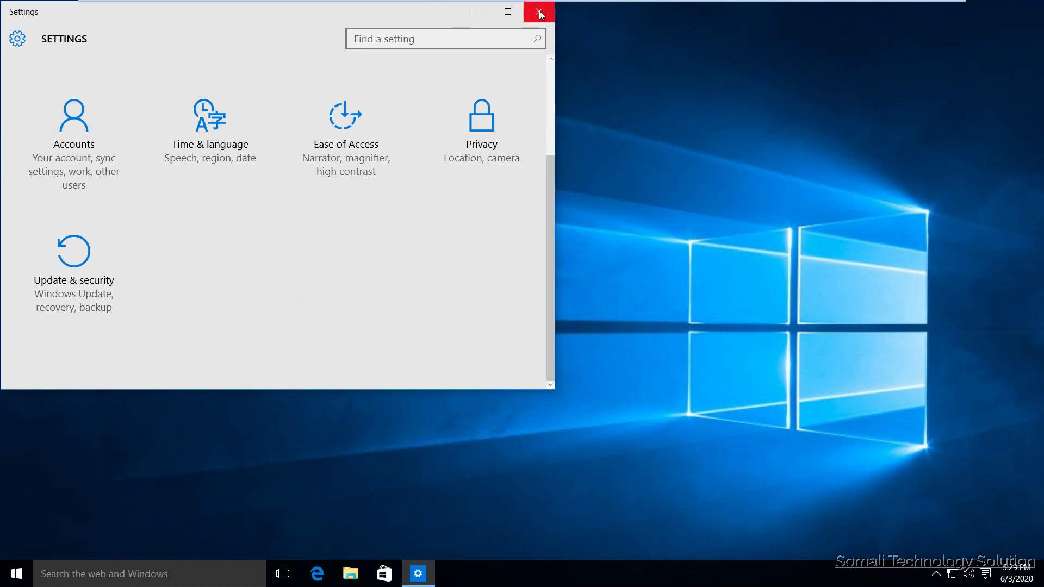
pyautogui.click(460, 38)
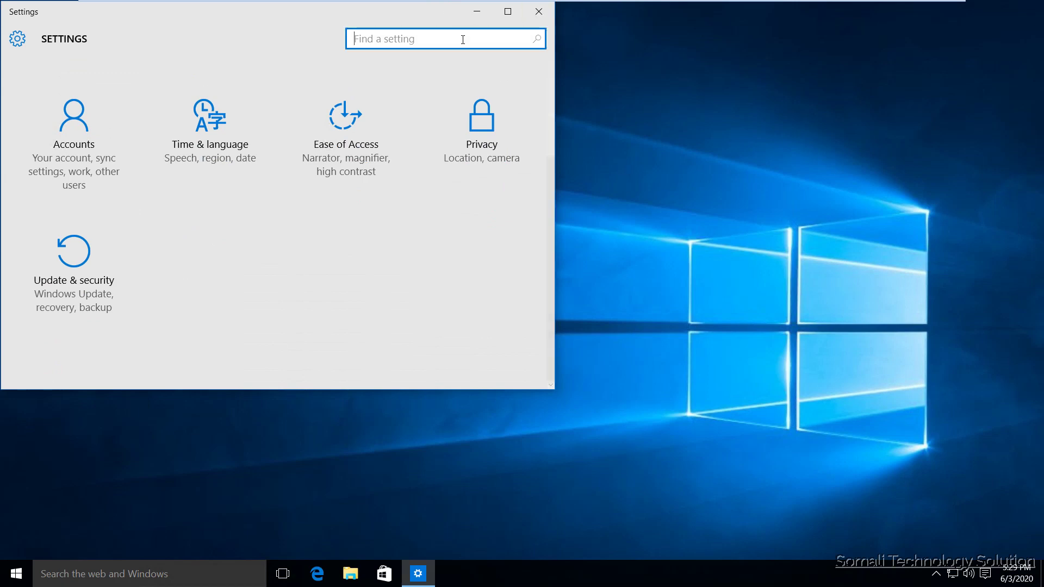
pyautogui.write('r')
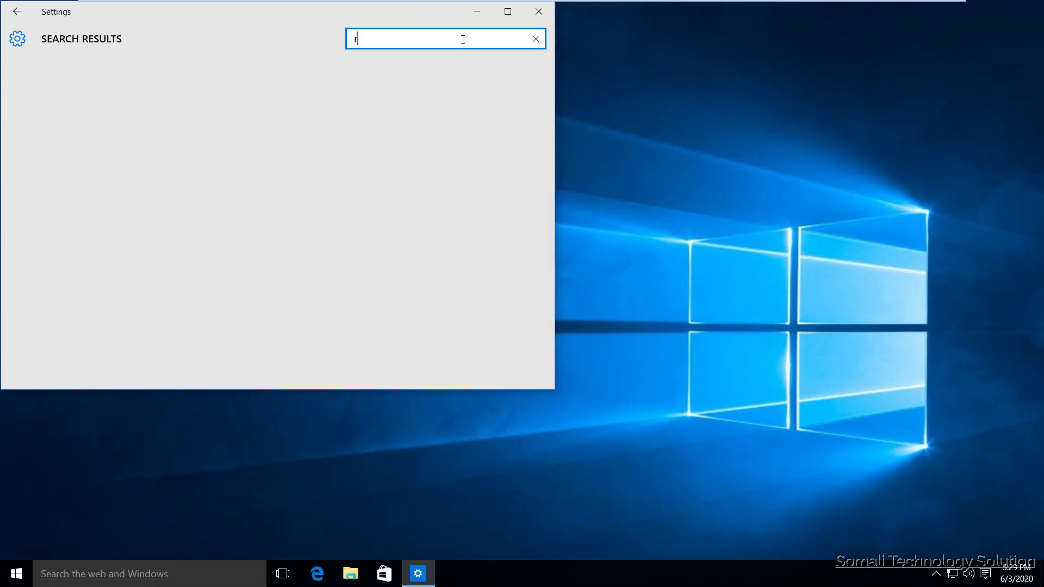
pyautogui.write('emote')
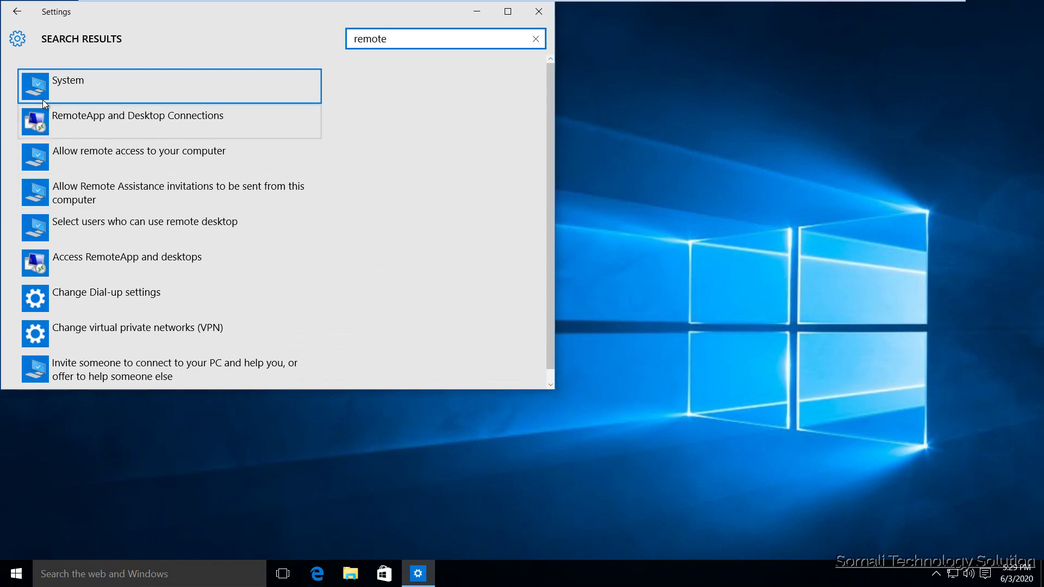
pyautogui.click(242, 100)
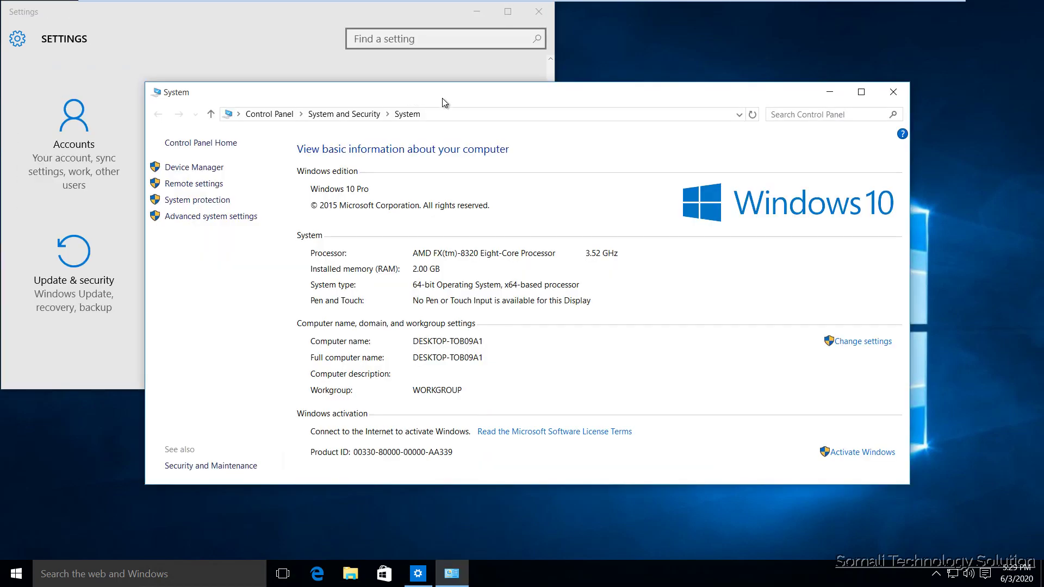
# Maximize the System window and select its full Control Panel path in the address bar.
pyautogui.click(861, 92)
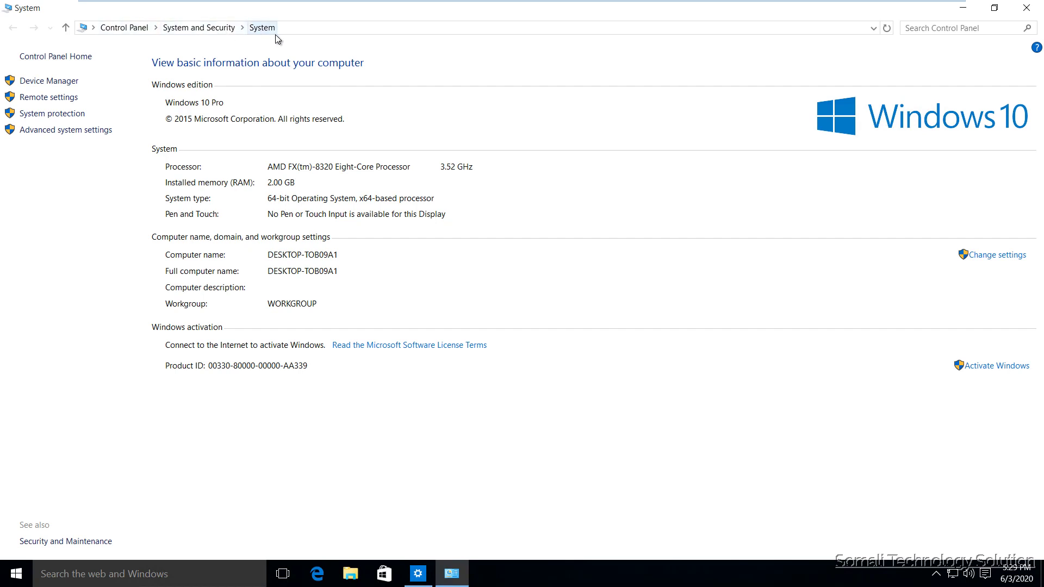
pyautogui.click(308, 28)
pyautogui.click(307, 27)
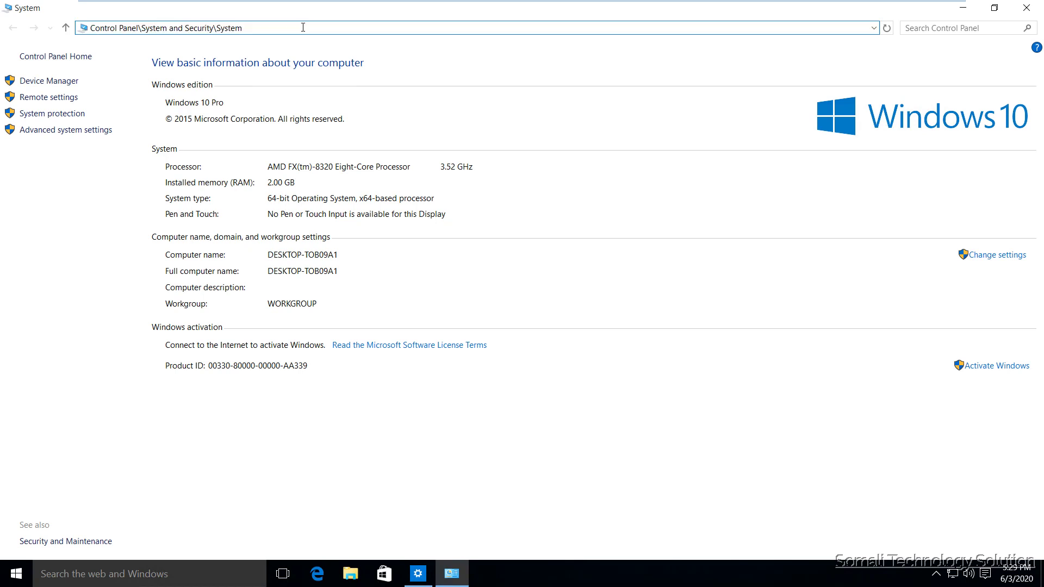
pyautogui.moveTo(303, 28); pyautogui.dragTo(76, 60)
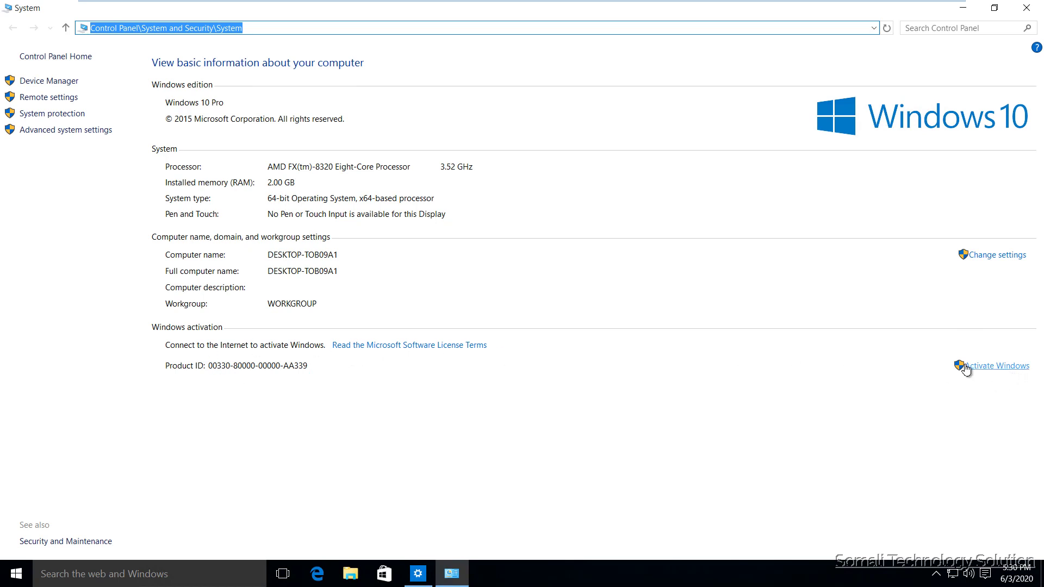
# Close the System window and the Settings window to return to the empty desktop.
pyautogui.click(1026, 8)
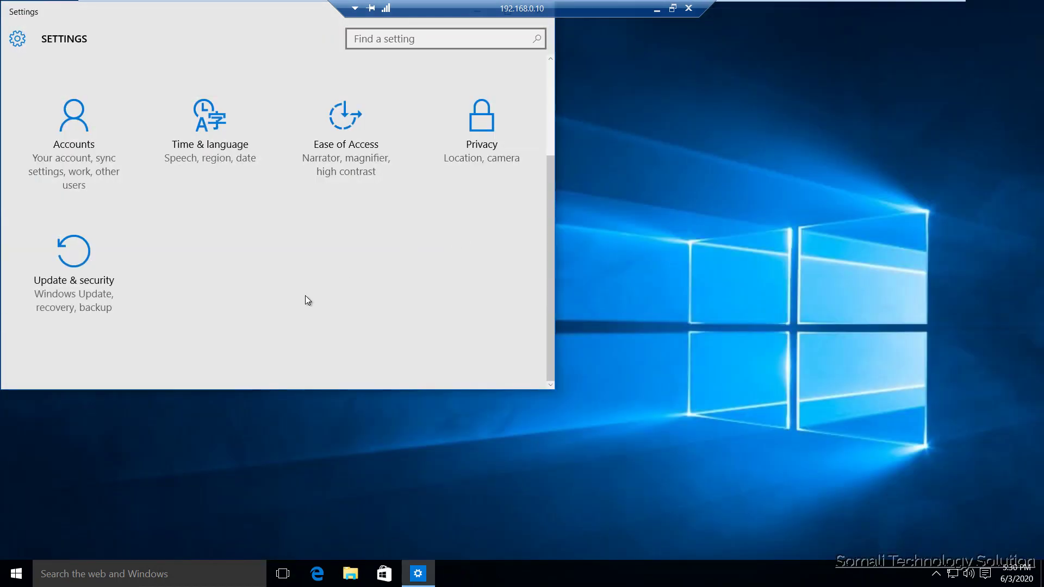
pyautogui.moveTo(184, 12); pyautogui.dragTo(218, 95)
pyautogui.click(573, 95)
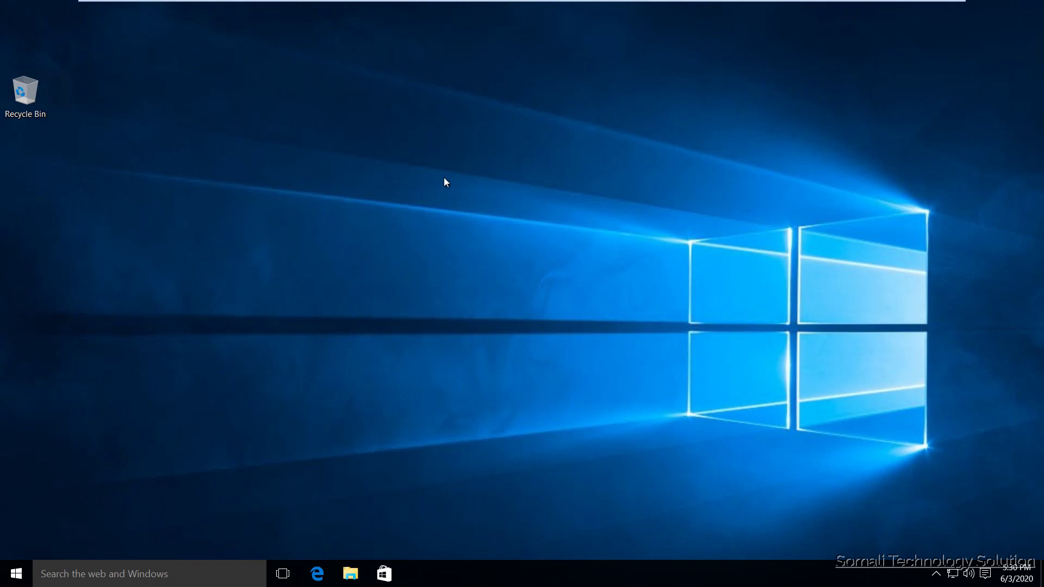